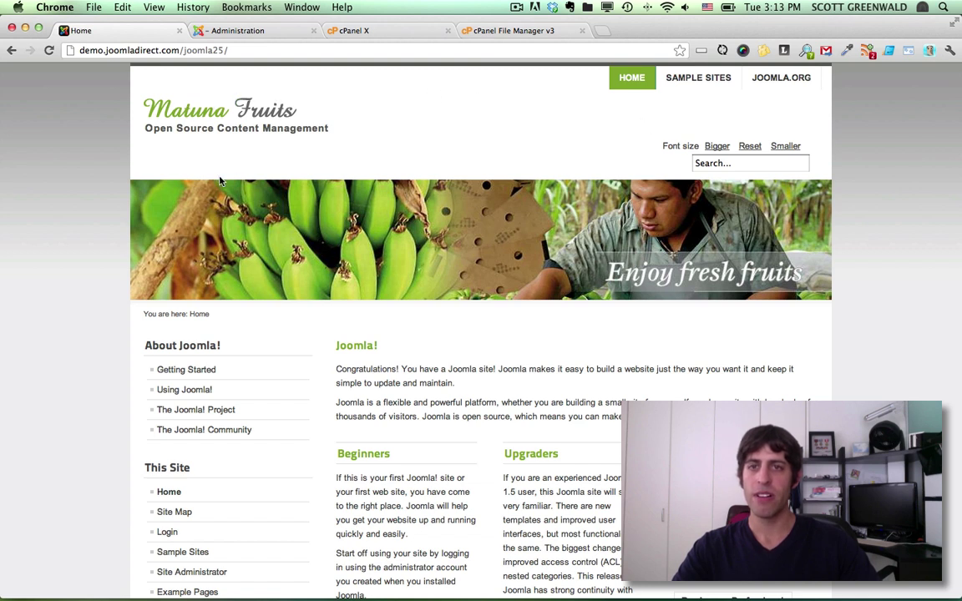
Highlight the Matuna Fruits logo text to show it is text, then switch to the administrator panel.
left_click_drag(122, 103, 242, 96)
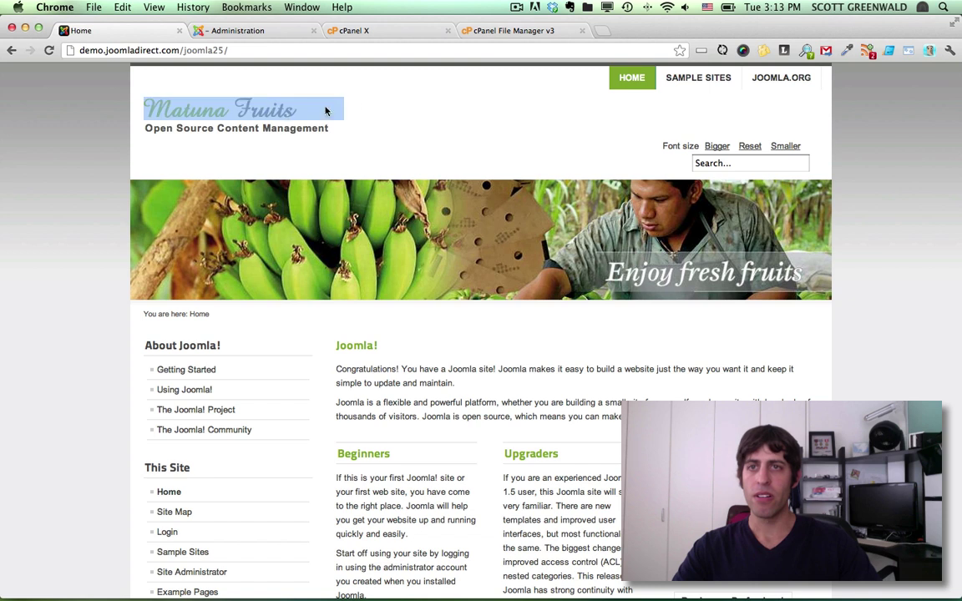
left_click(352, 101)
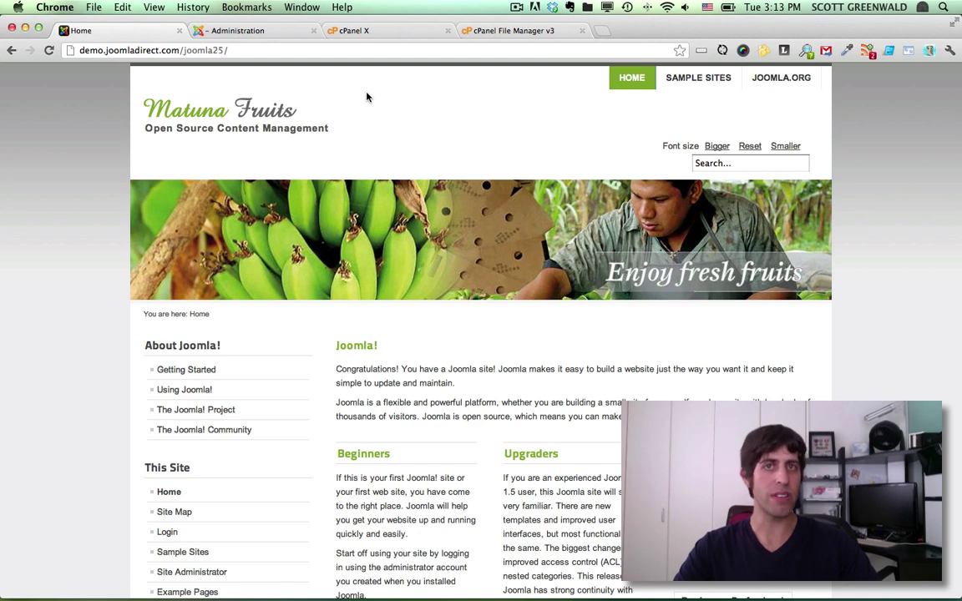
key("ctrl+Tab")
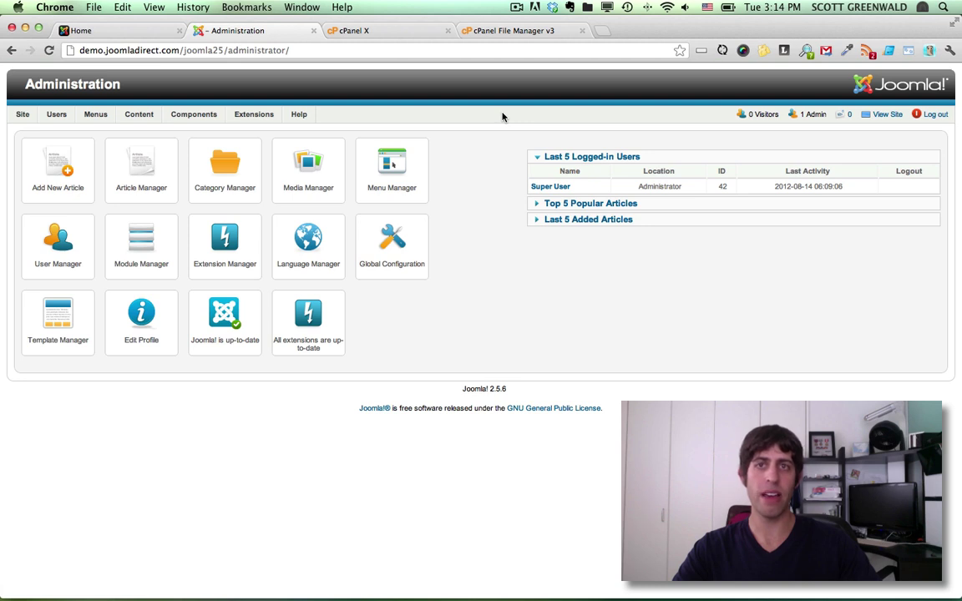
mouse_move(254, 115)
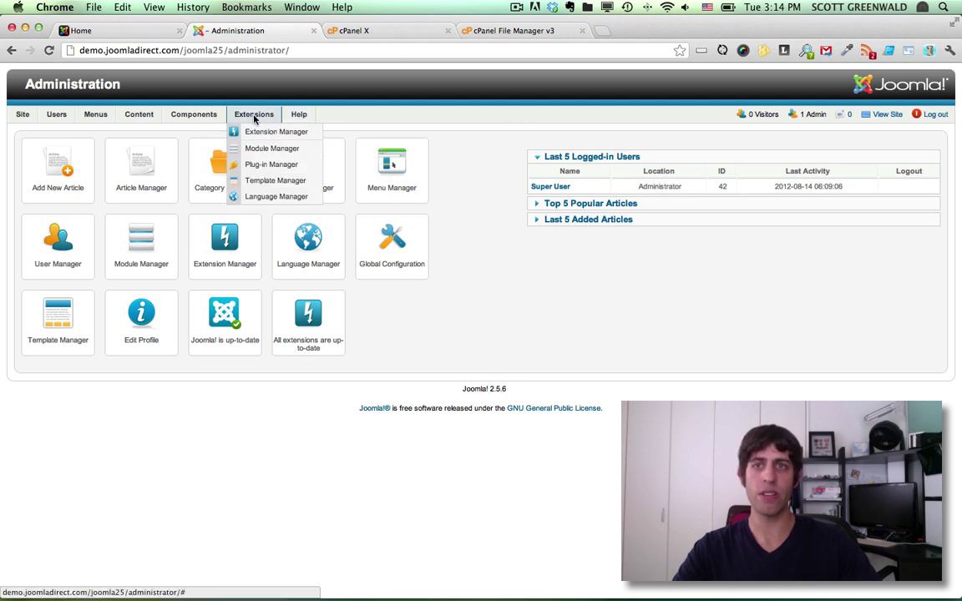
Open the Beez5 - Default template style from the Template Manager.
left_click(257, 182)
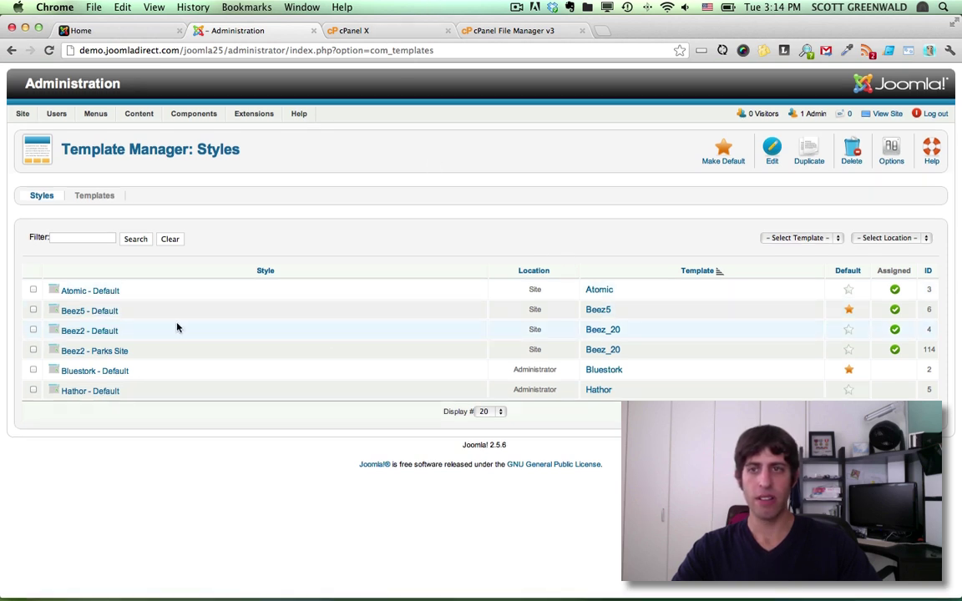
left_click(87, 312)
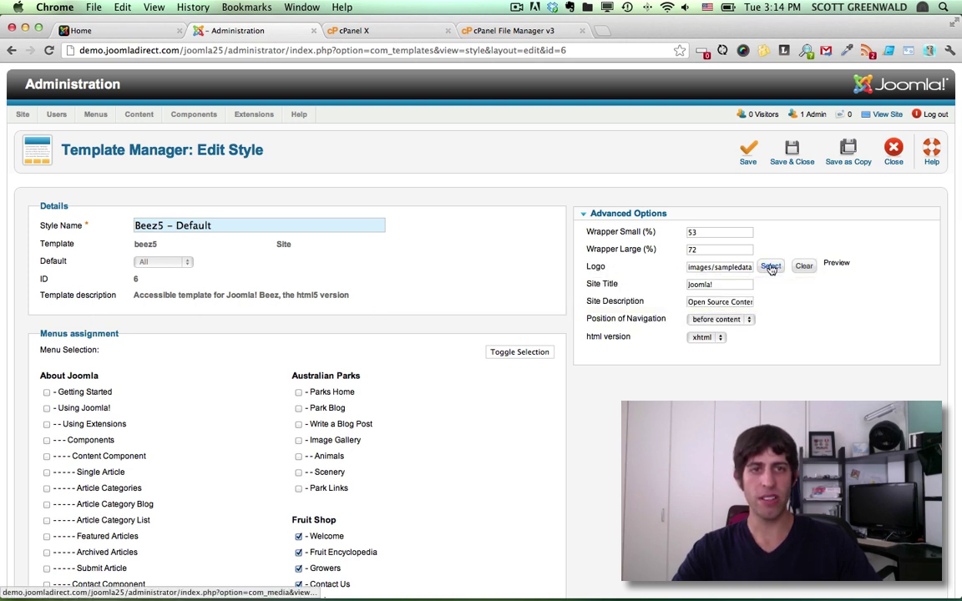
left_click(771, 267)
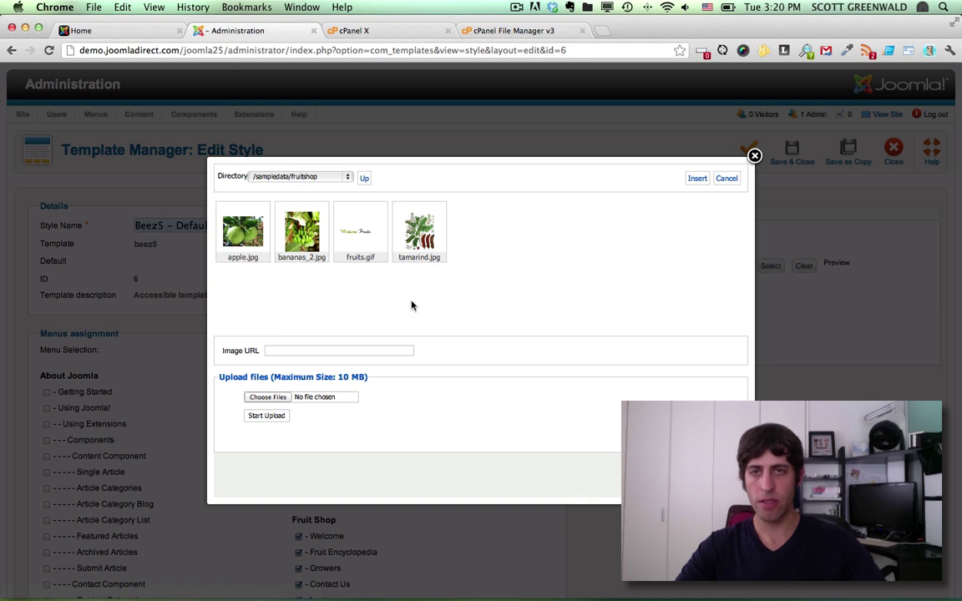
left_click(260, 398)
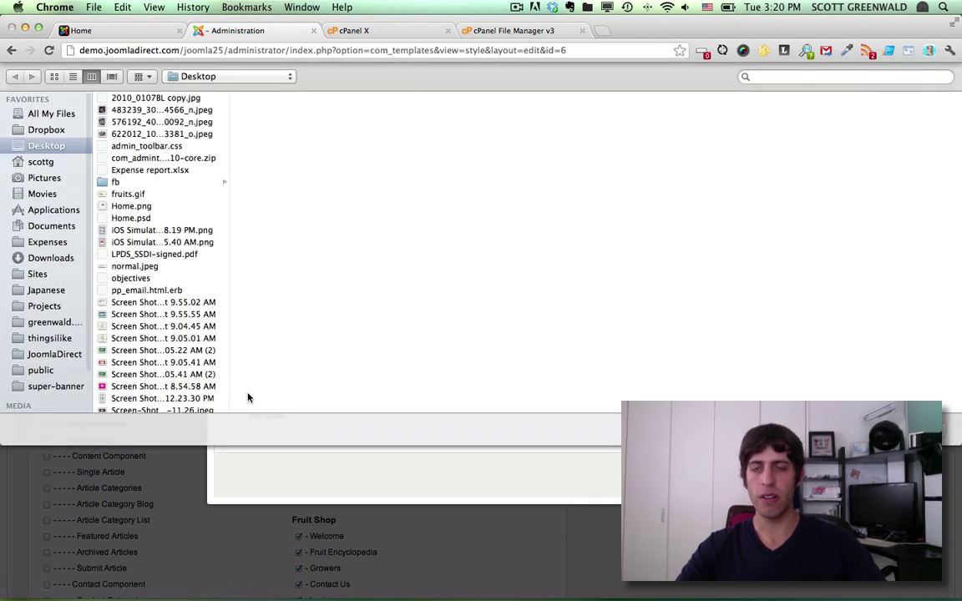
key("Escape")
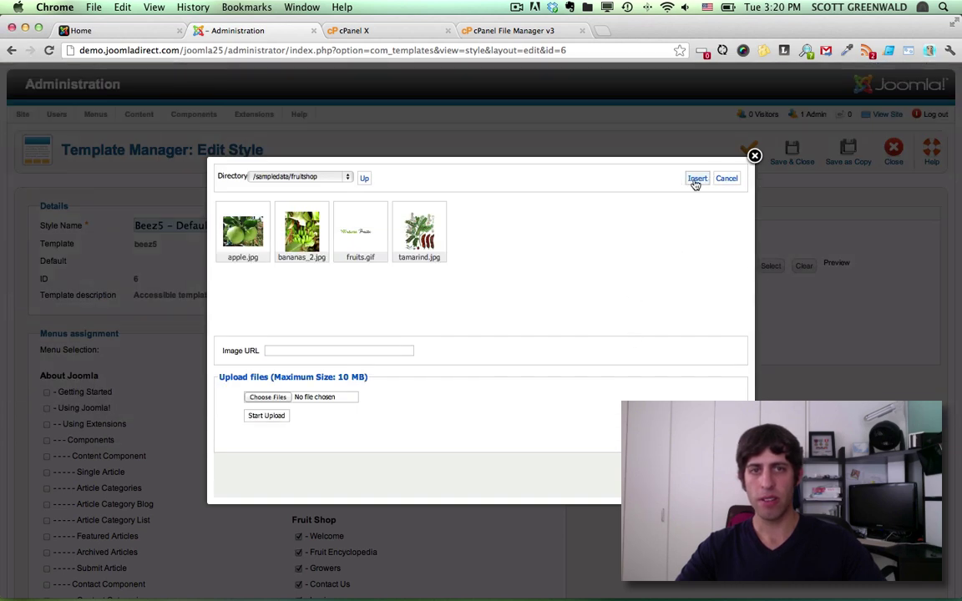
left_click(753, 156)
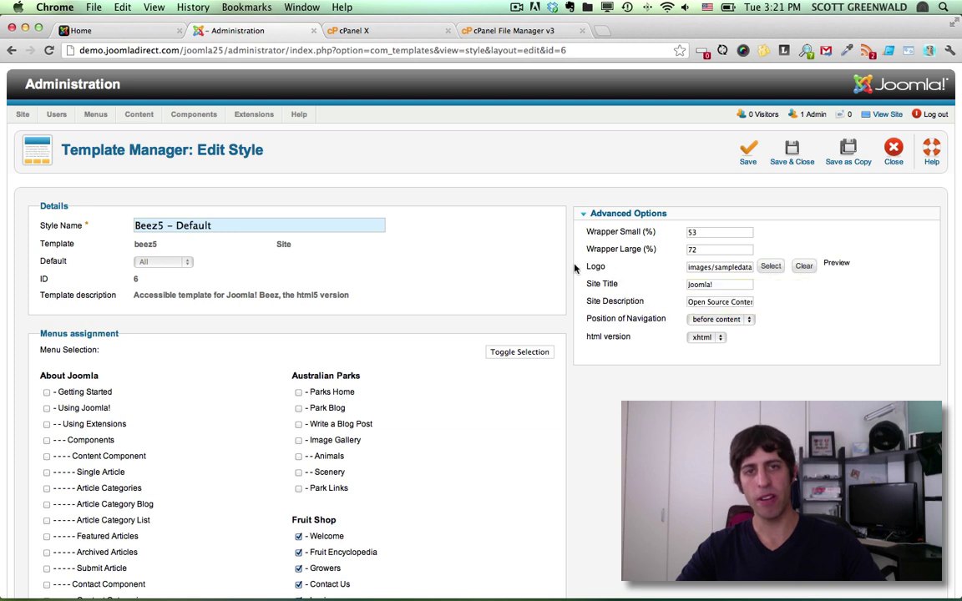
Close the template style editor and browse the site modules in the Module Manager.
left_click(896, 161)
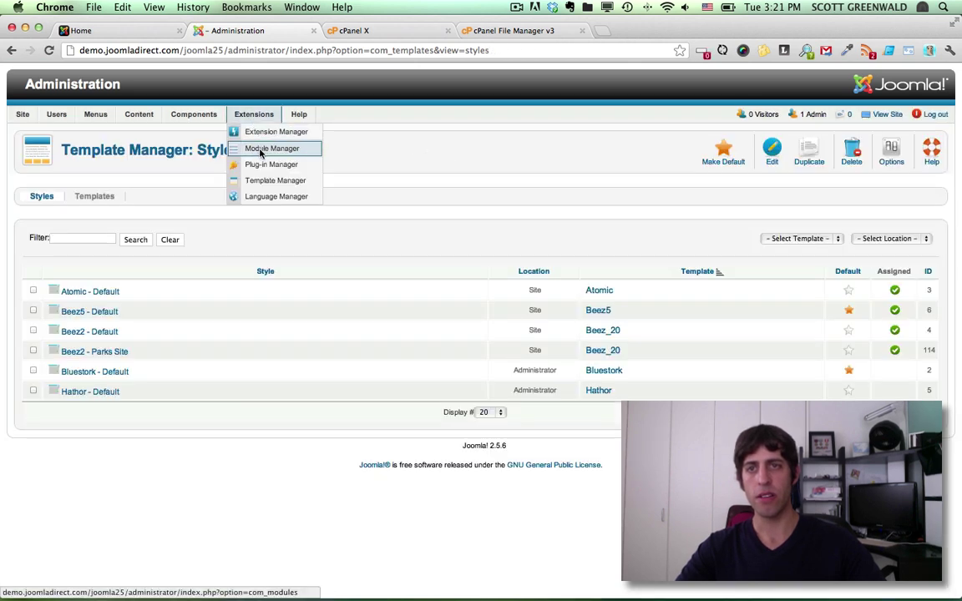
left_click(260, 152)
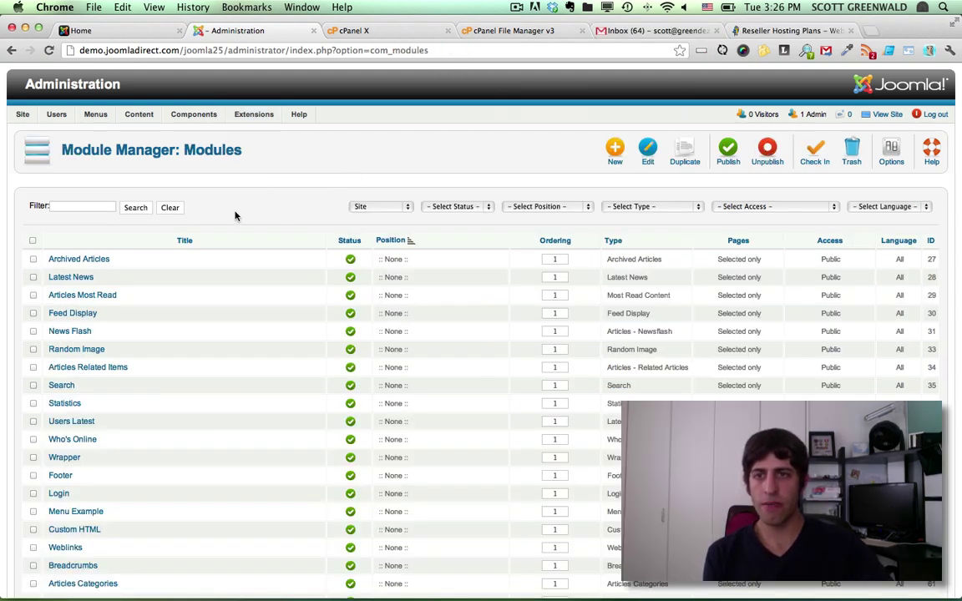
scroll(235, 217, "down", 3)
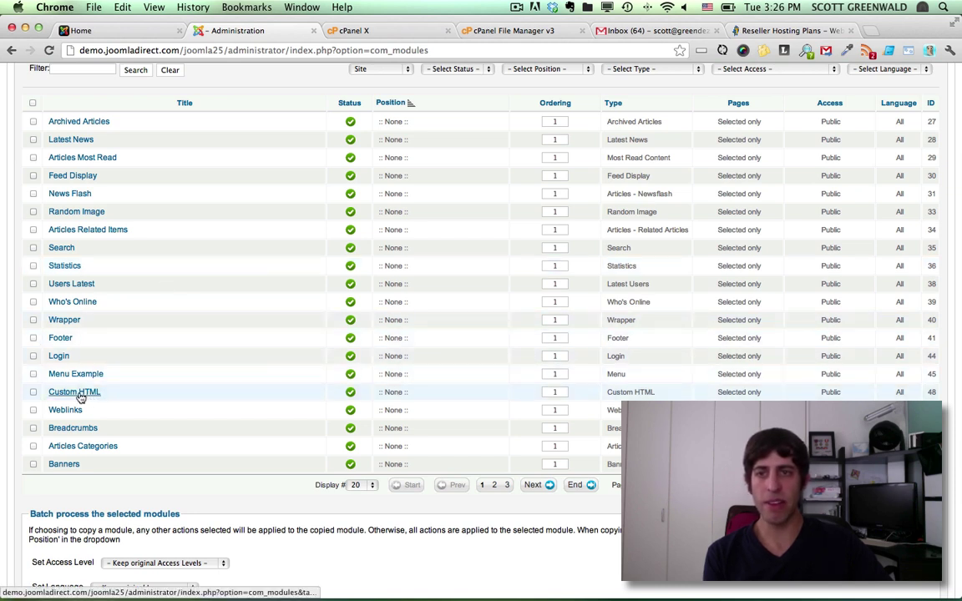
scroll(534, 200, "up", 3)
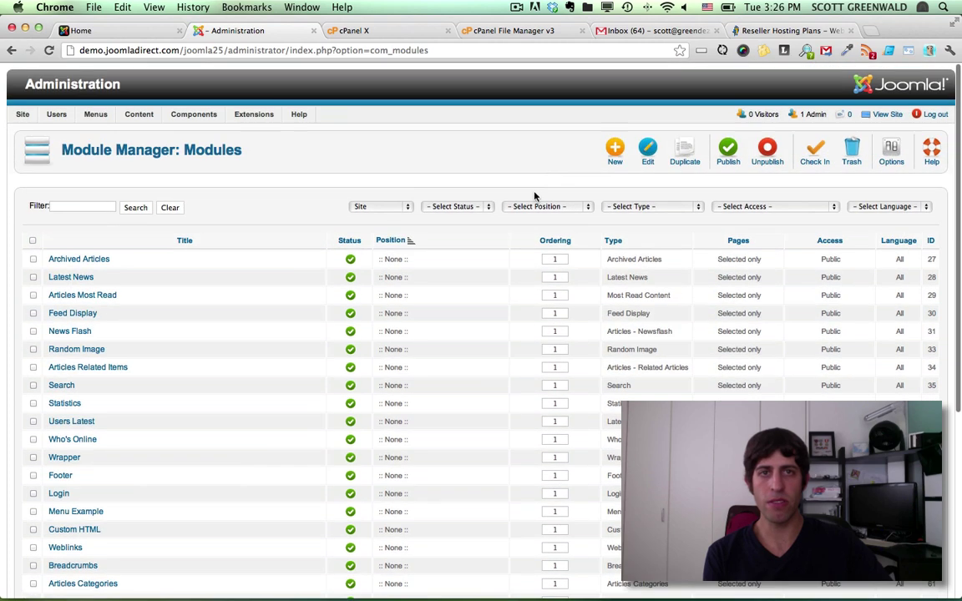
Filter the module list by type to show only Custom HTML modules.
left_click(619, 206)
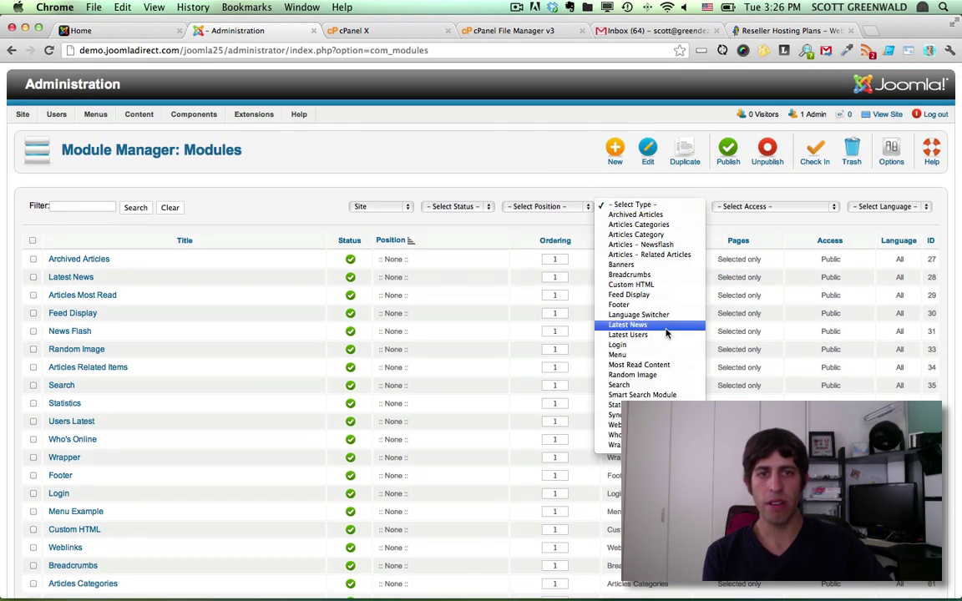
left_click(632, 283)
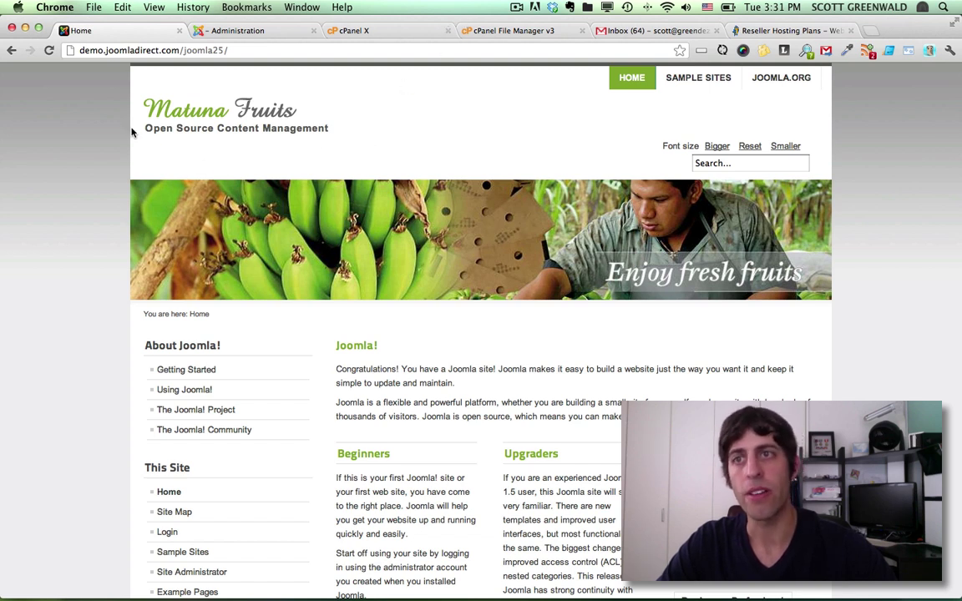
Inspect the Matuna Fruits home page in DevTools and make the inspector panel slightly taller.
right_click(70, 207)
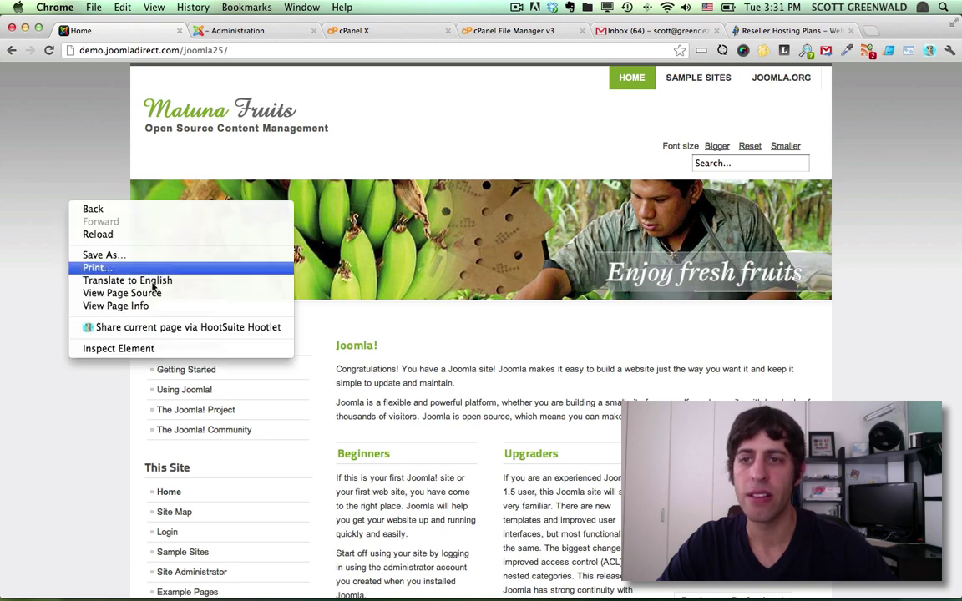
left_click(161, 352)
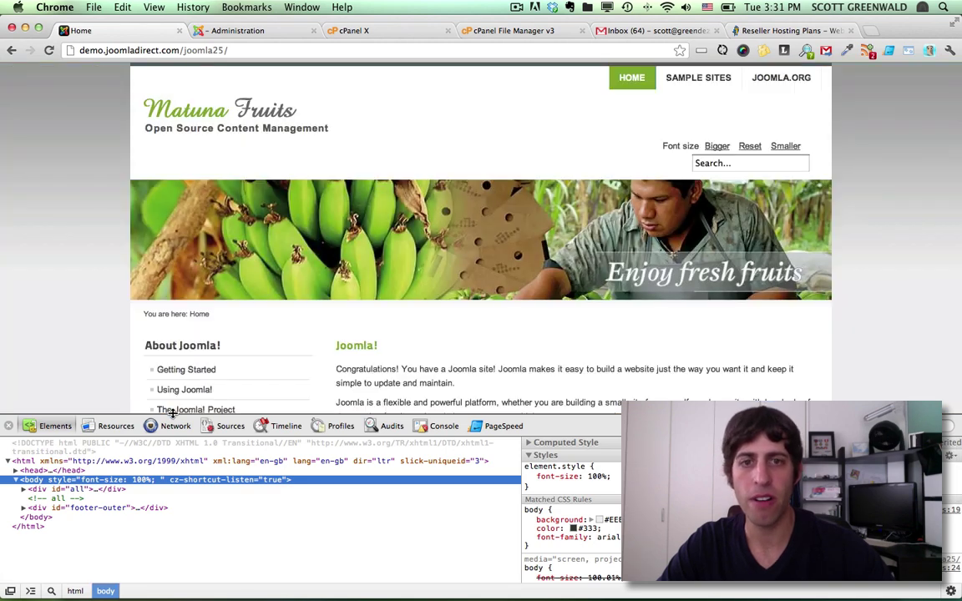
left_click_drag(173, 412, 172, 394)
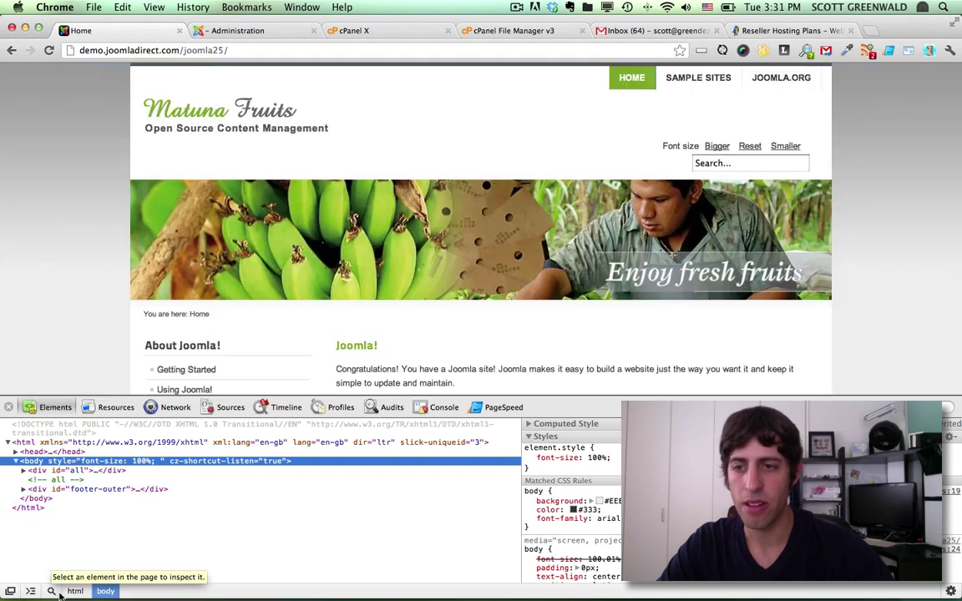
Pick the Matuna Fruits logo to reveal its sampledata/fruitshop/fruits.gif img node.
left_click(51, 592)
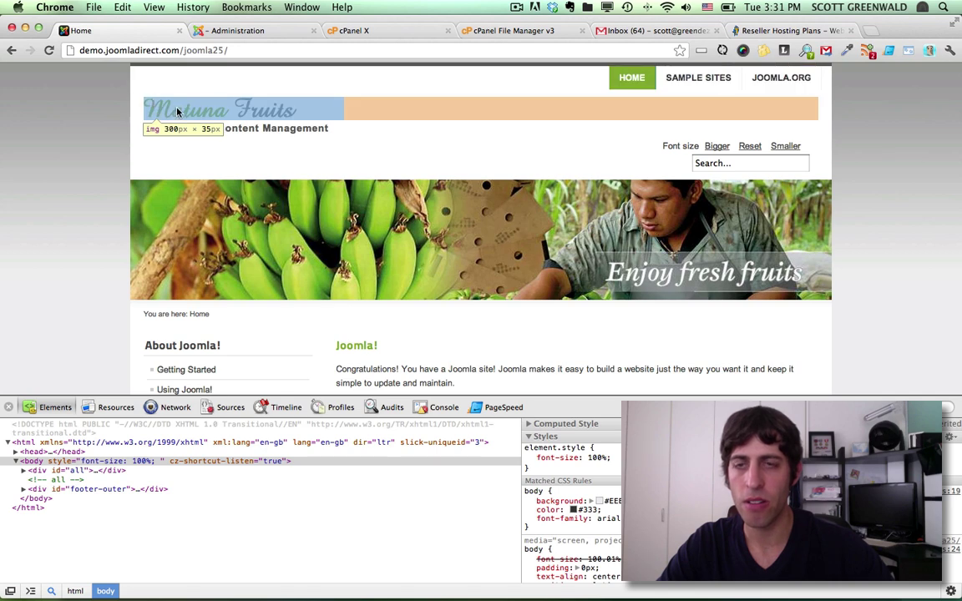
left_click(168, 111)
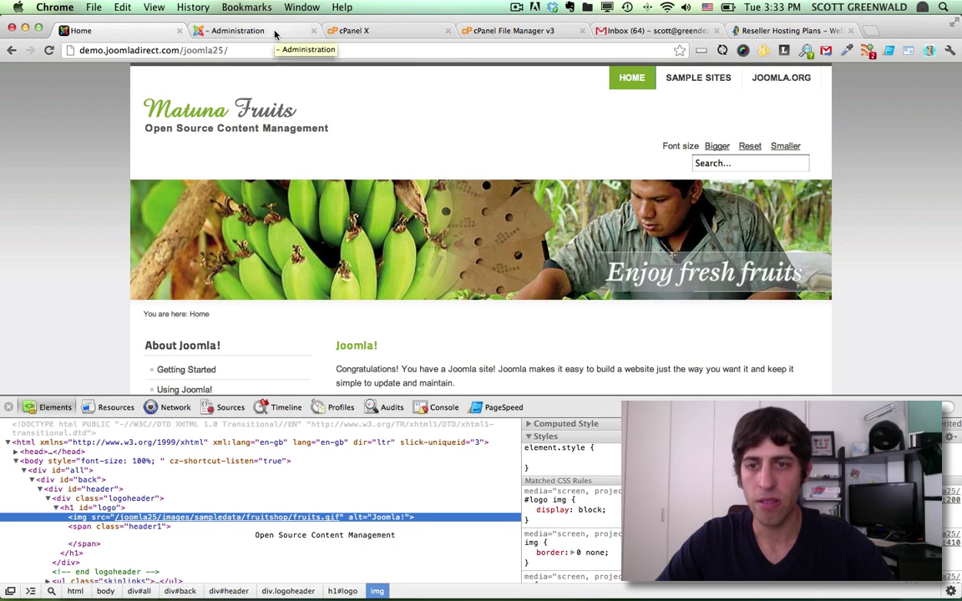
Return to the administration and open the Media Manager on the fruitshop folder.
left_click(275, 32)
mouse_move(139, 114)
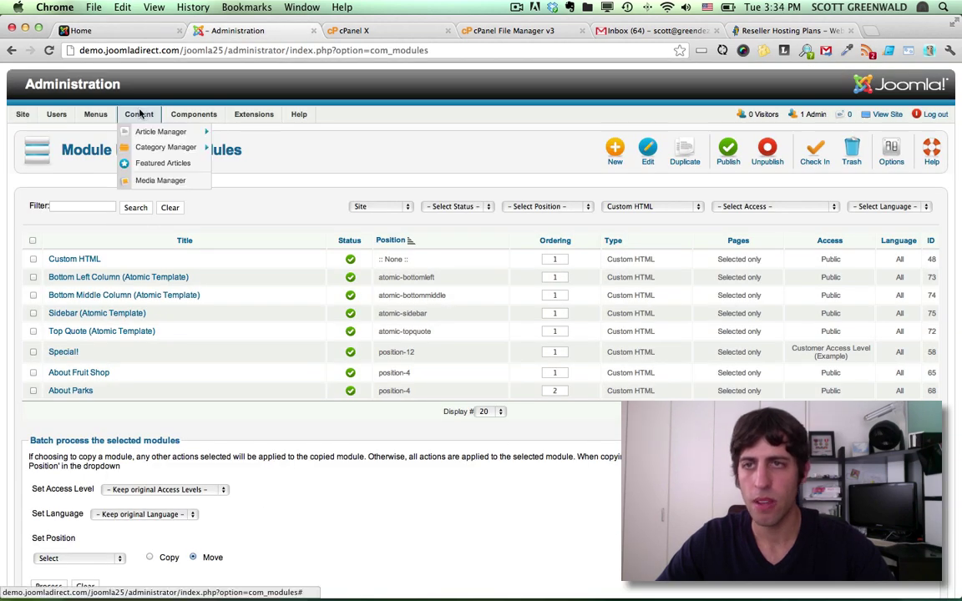
left_click(156, 181)
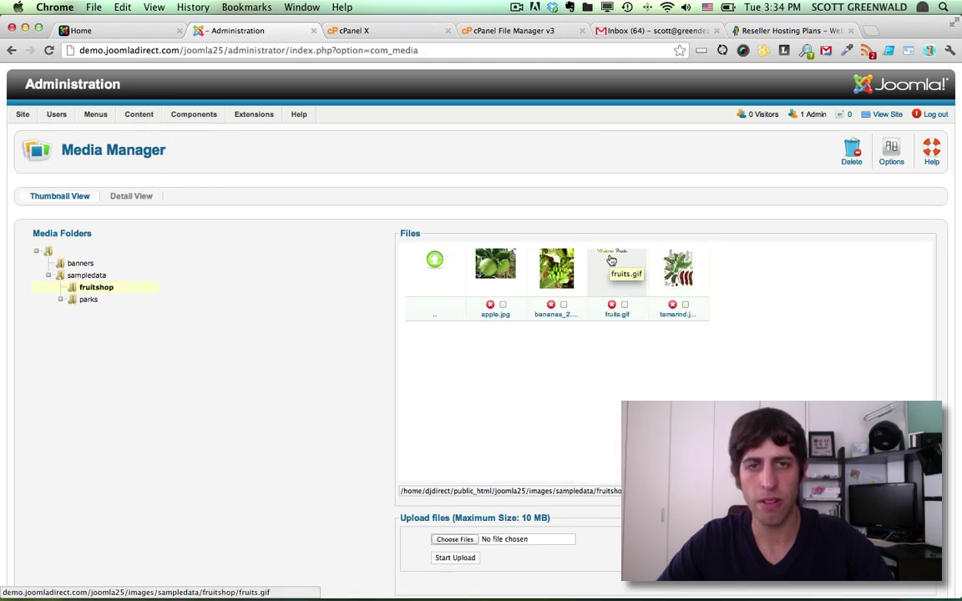
scroll(463, 534, "down", 1)
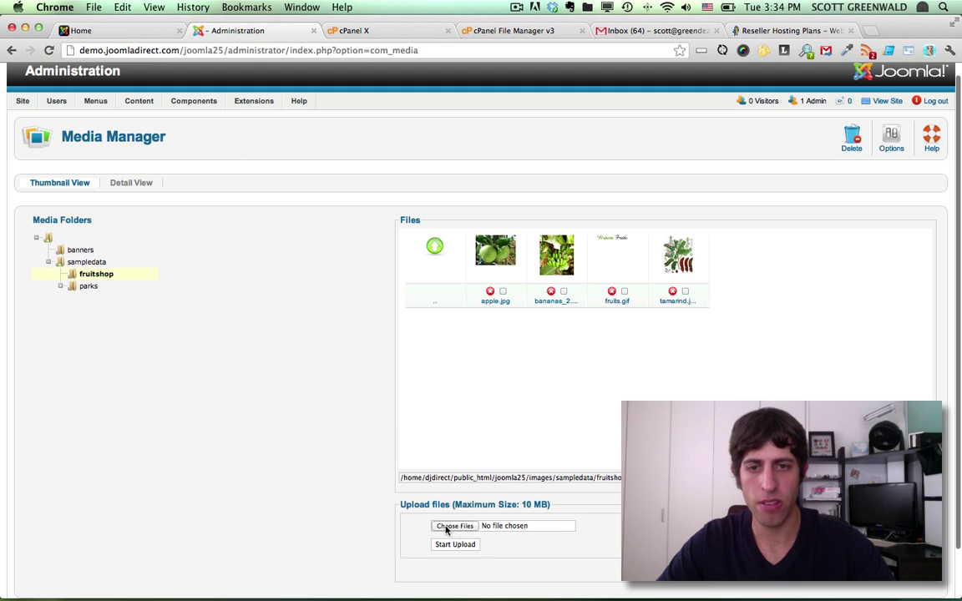
Choose fruits.gif from the Desktop as the file to upload.
left_click(445, 530)
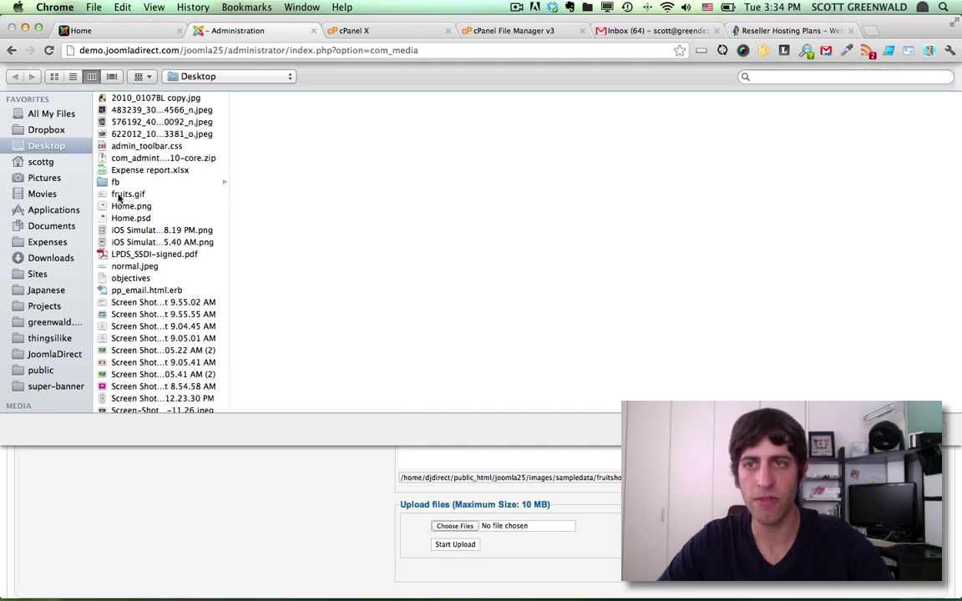
left_click(121, 194)
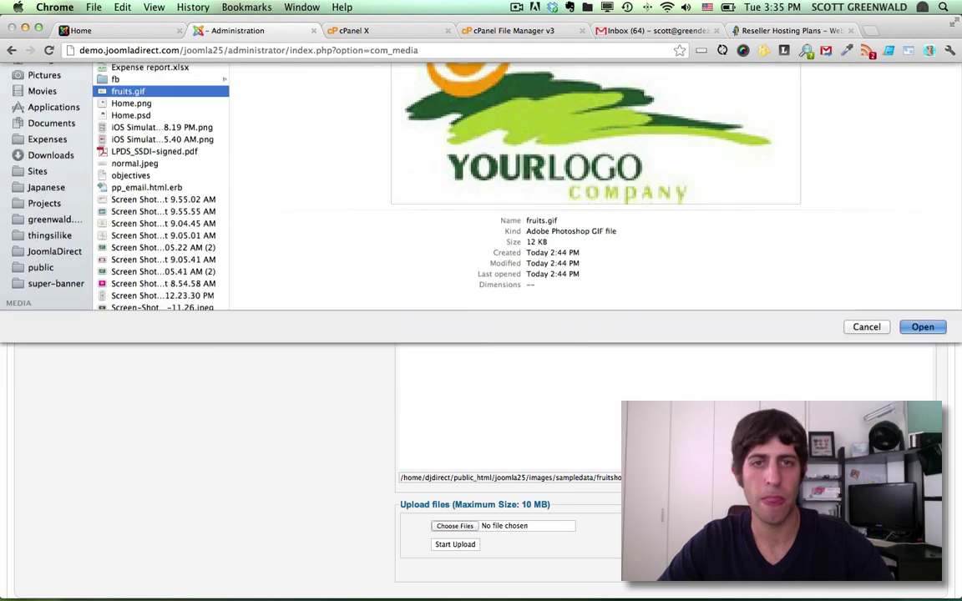
key("Return")
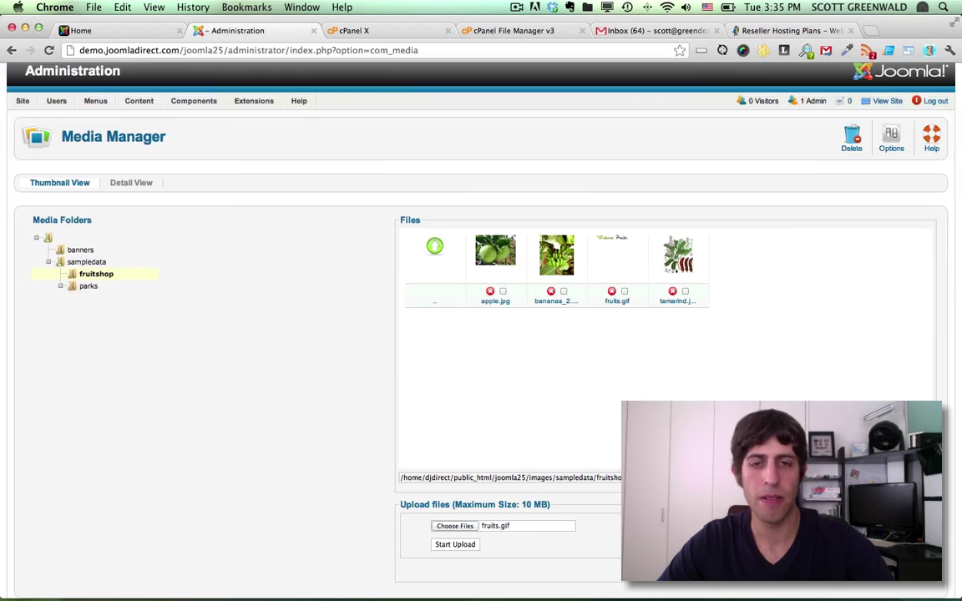
After the 'File already exists' clash, delete the old fruits.gif and reselect the Desktop fruits.gif.
left_click(452, 545)
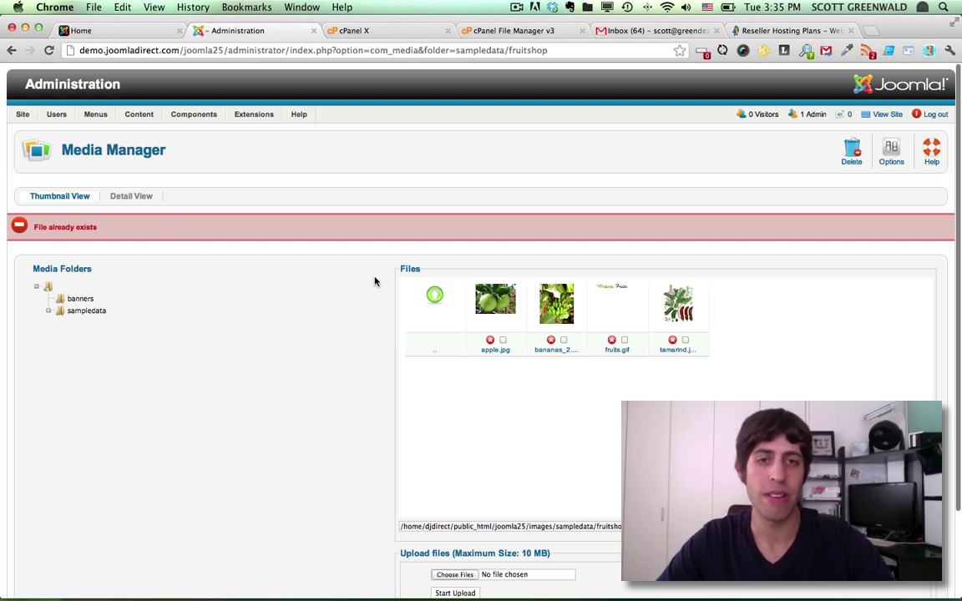
left_click(612, 340)
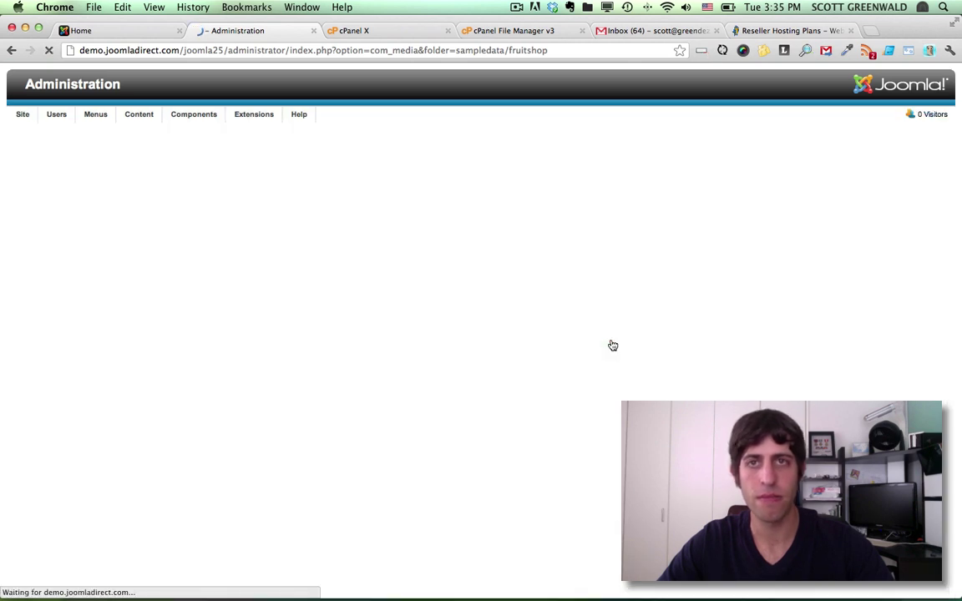
left_click(451, 575)
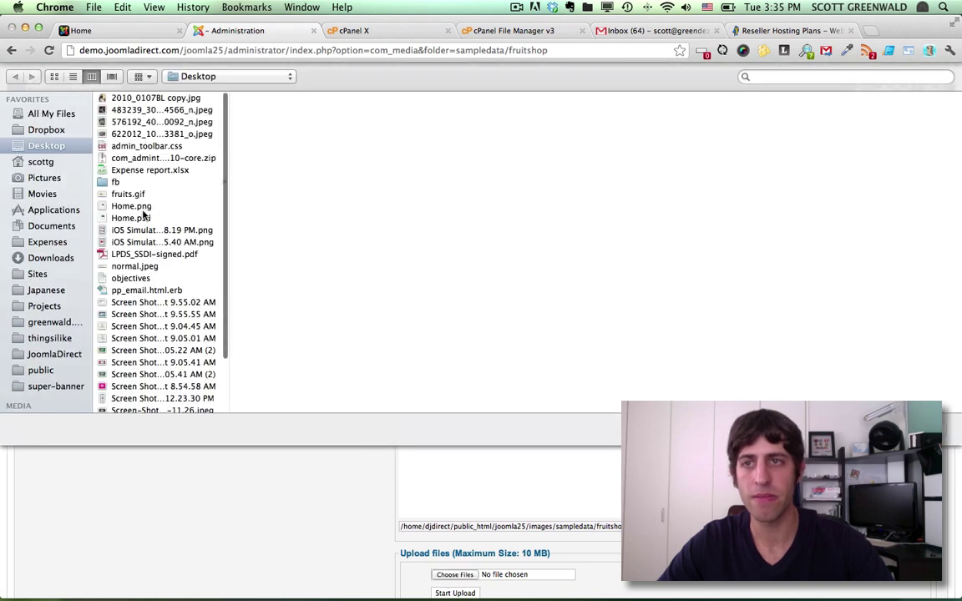
left_click(135, 194)
key("Return")
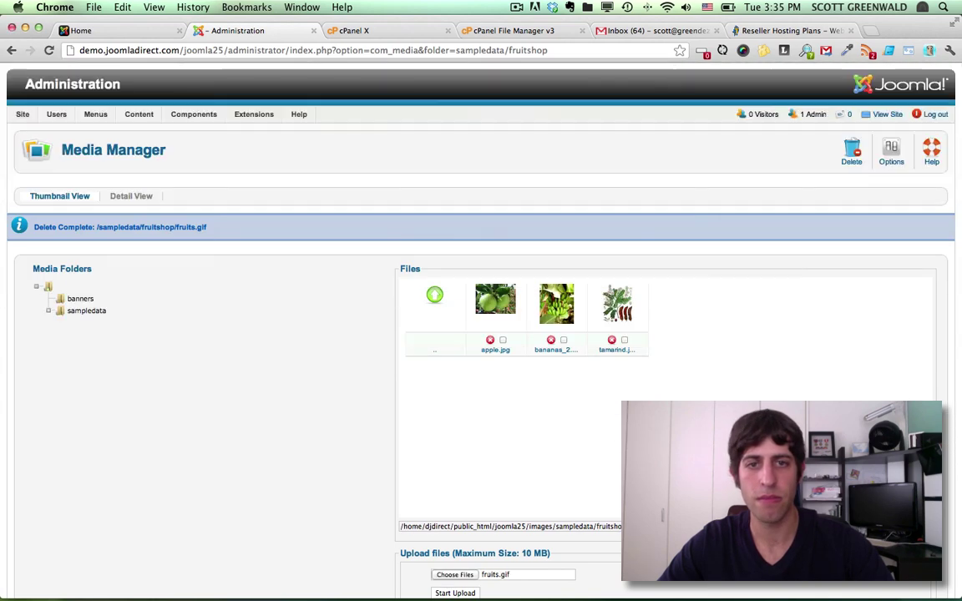
Upload the new fruits.gif and check its thumbnail preview in the lightbox.
left_click(455, 592)
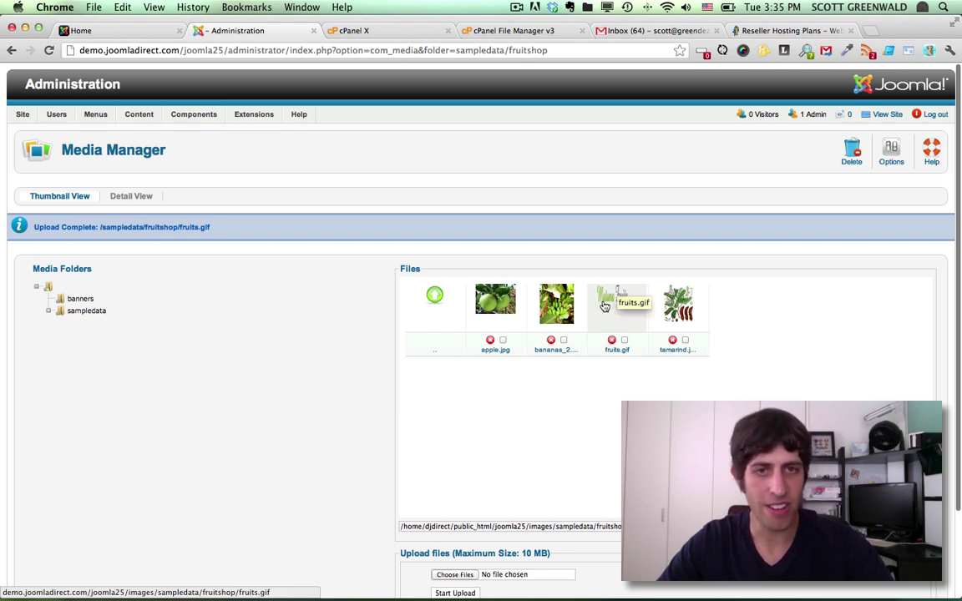
left_click(608, 303)
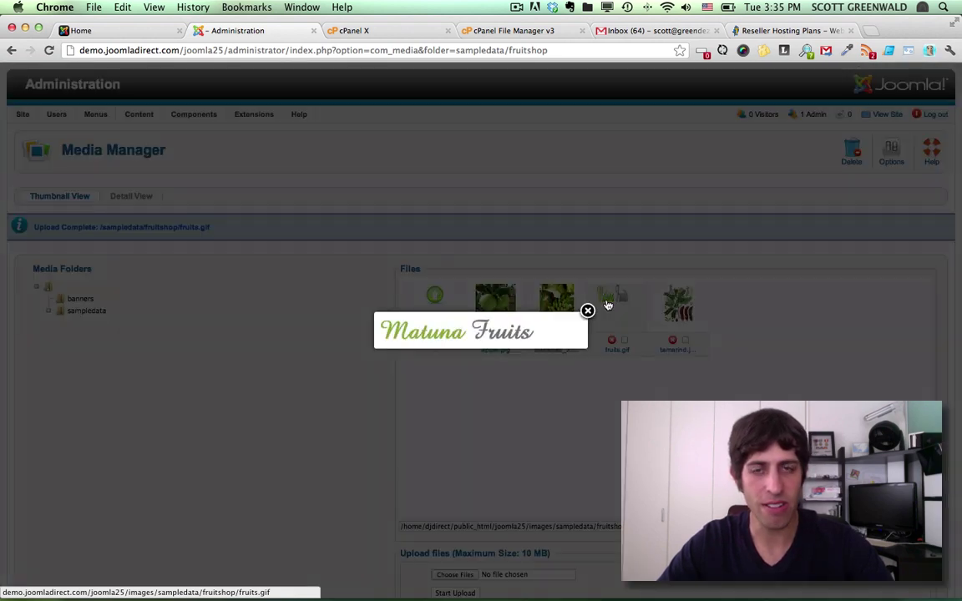
left_click(588, 312)
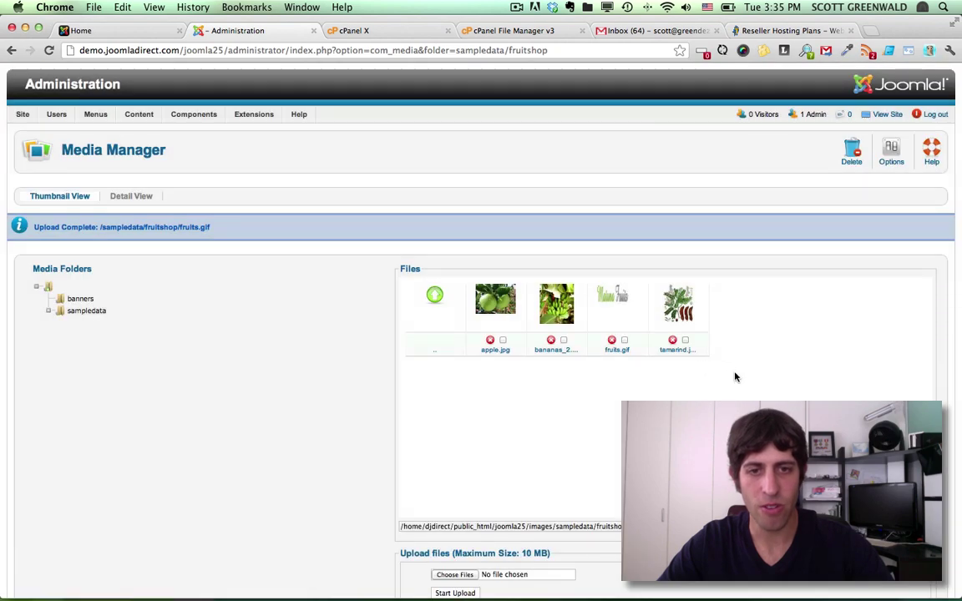
Return to the Matuna Fruits home page and reload it to display the new logo.
left_click(81, 30)
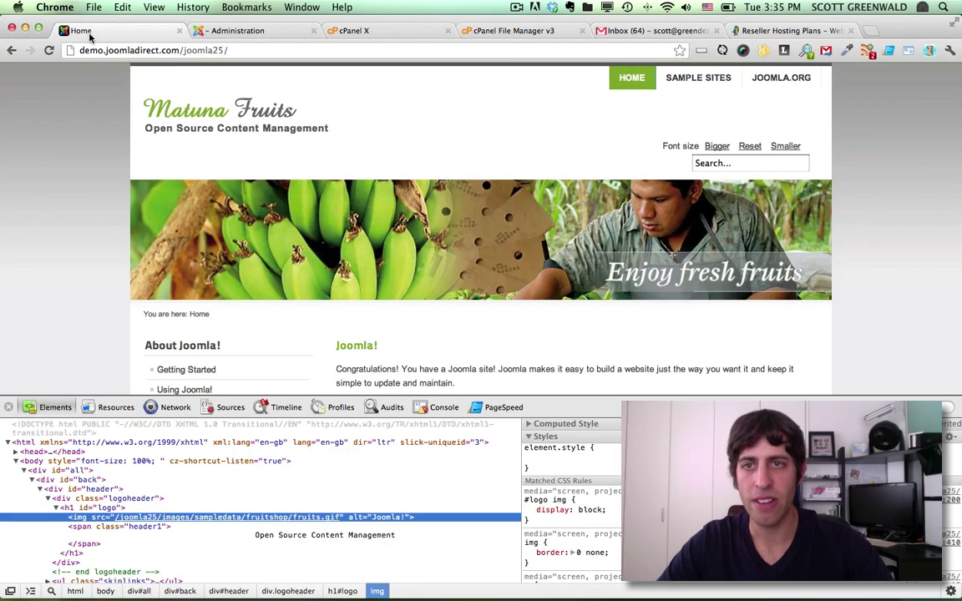
left_click(50, 50)
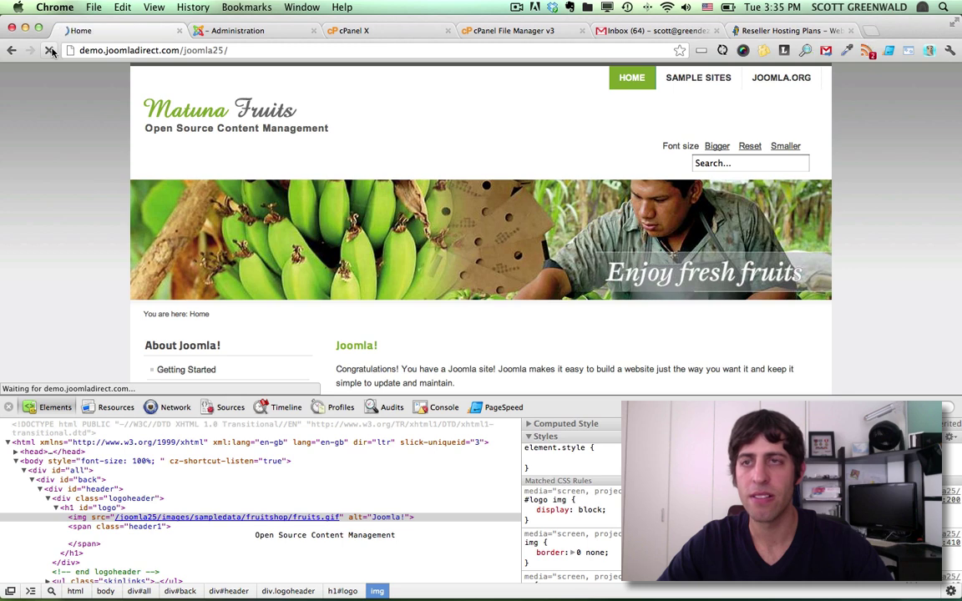